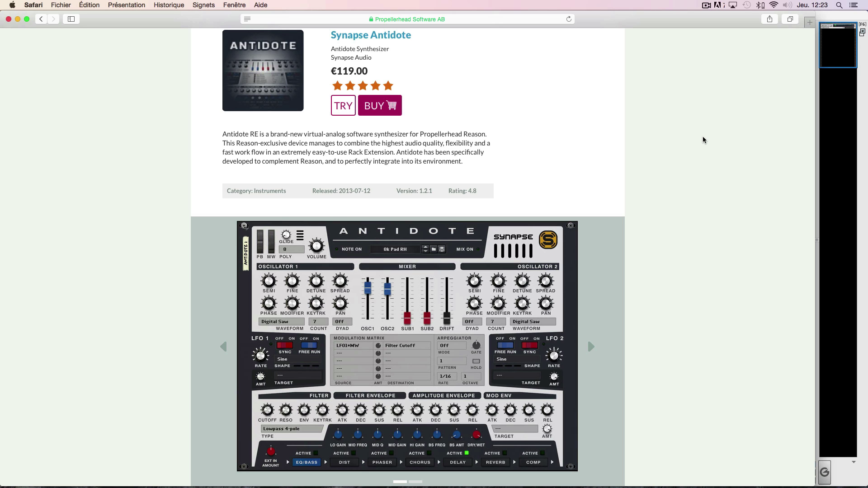
Switch to Reason and add a Synapse Antidote synthesizer to the empty rack.
{"action": "key", "text": "super+Tab"}
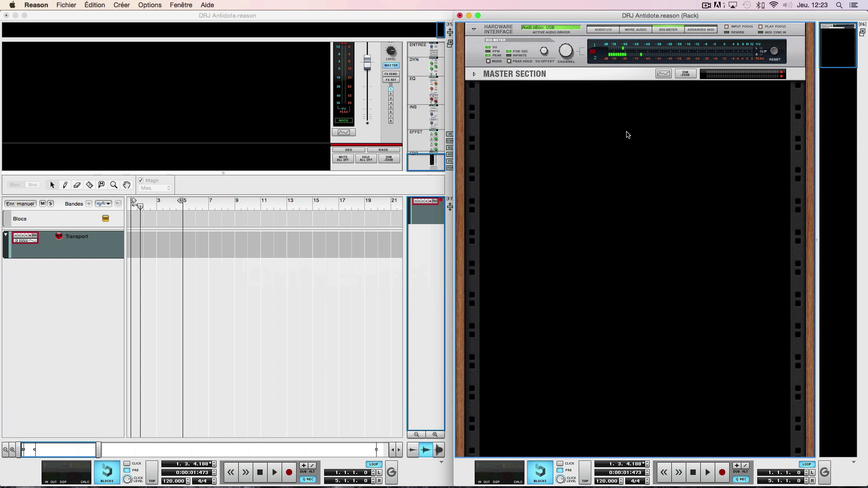
{"action": "right_click", "coordinate": [612, 129]}
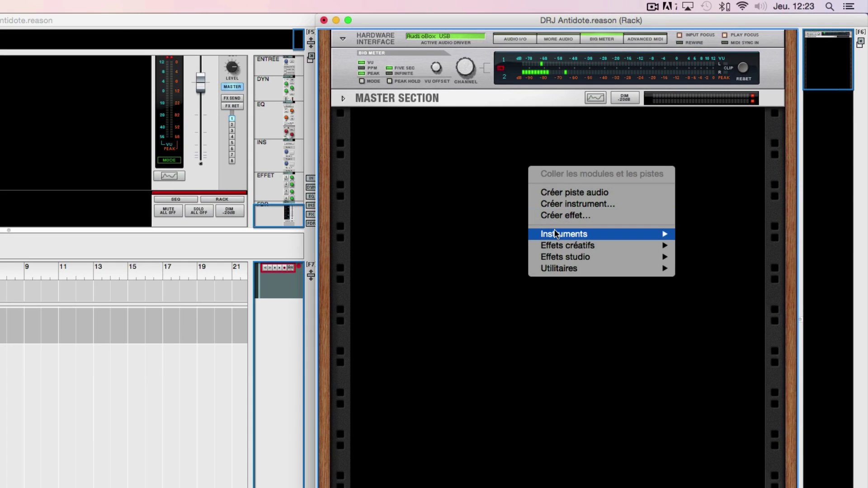
{"action": "mouse_move", "coordinate": [633, 176]}
{"action": "left_click", "coordinate": [761, 414]}
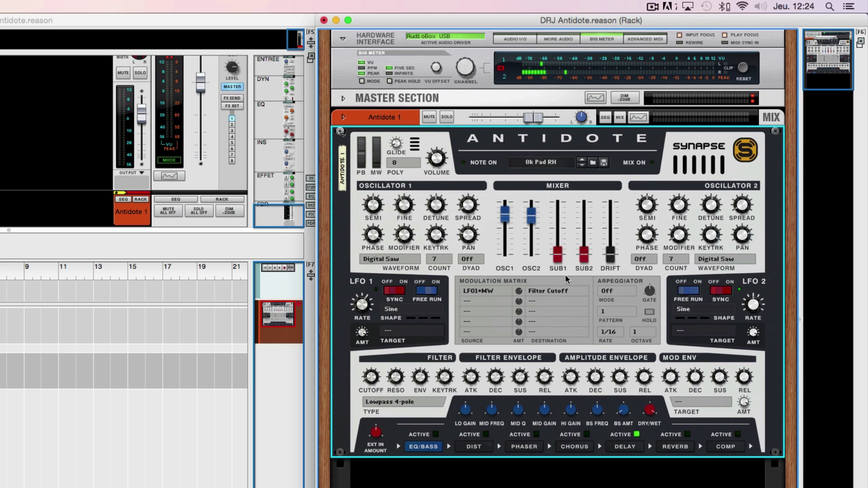
Examine the Antidote's oscillator 1 controls and waveform choices and its filter type choices, keeping the settings as they are.
{"action": "mouse_move", "coordinate": [374, 202]}
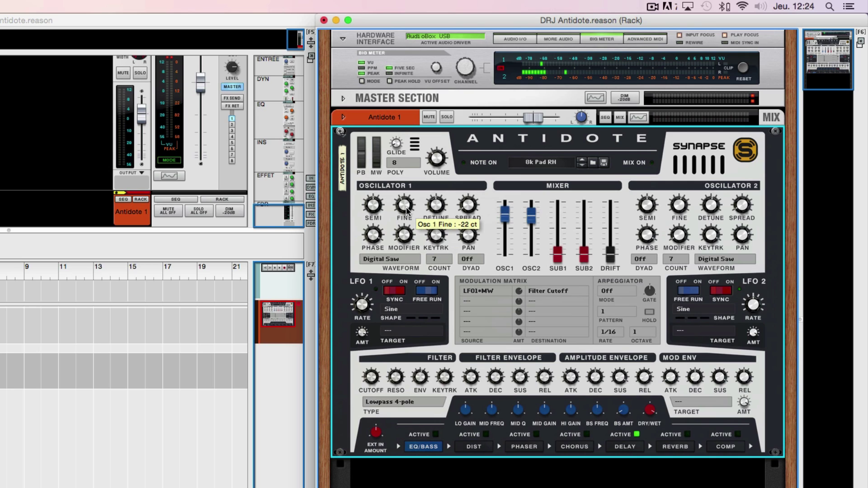
{"action": "left_click", "coordinate": [394, 260]}
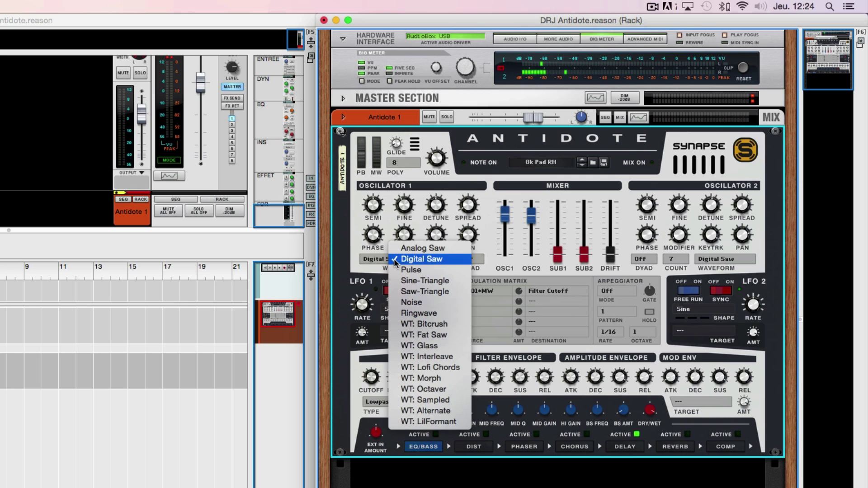
{"action": "left_click", "coordinate": [346, 247]}
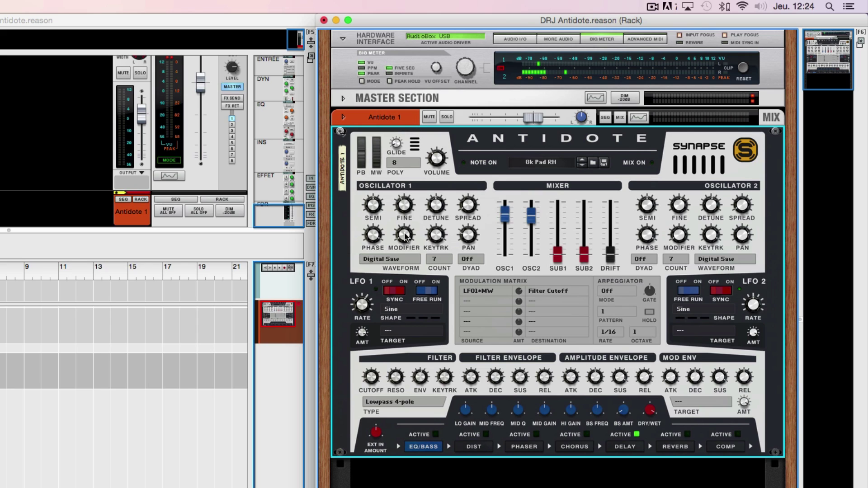
{"action": "mouse_move", "coordinate": [405, 235]}
{"action": "left_click", "coordinate": [406, 402]}
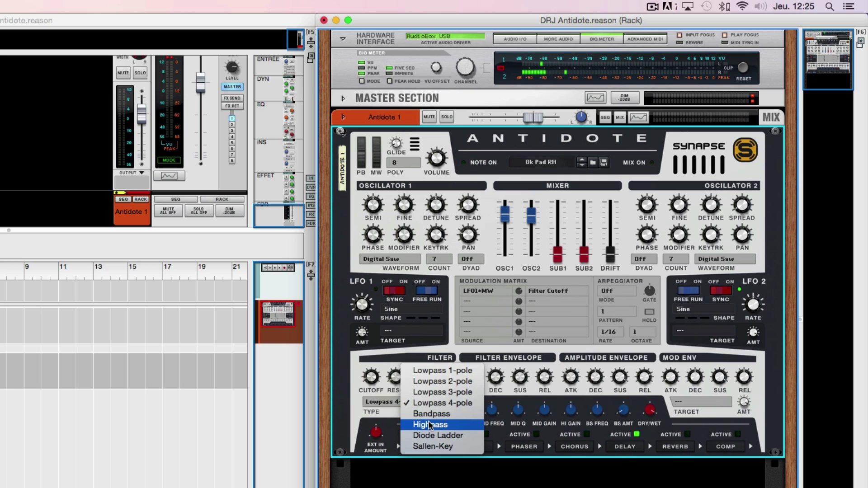
{"action": "left_click", "coordinate": [349, 399]}
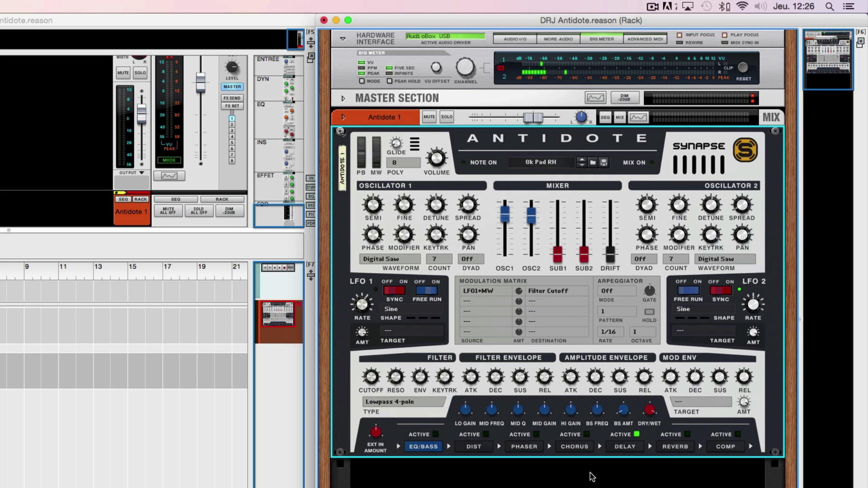
Examine the Antidote's rear panel with its structure diagram and CV connections, returning to the front of the rack.
{"action": "key", "text": "Tab"}
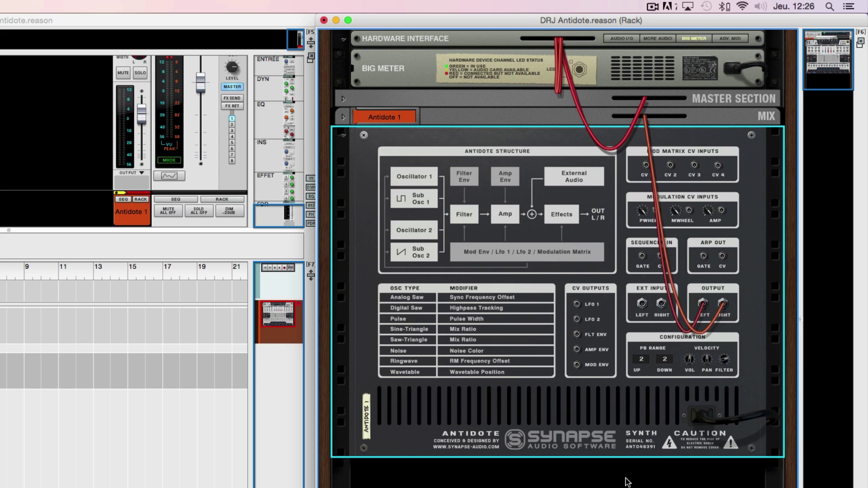
{"action": "key", "text": "Tab"}
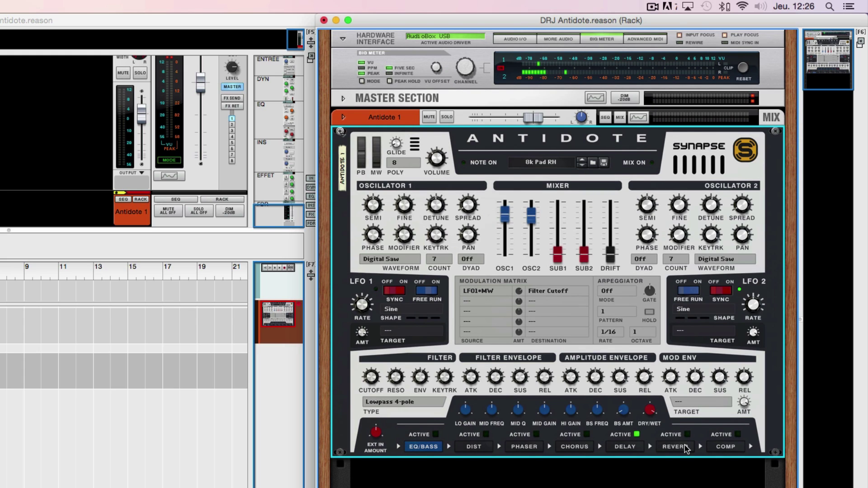
{"action": "key", "text": "Tab"}
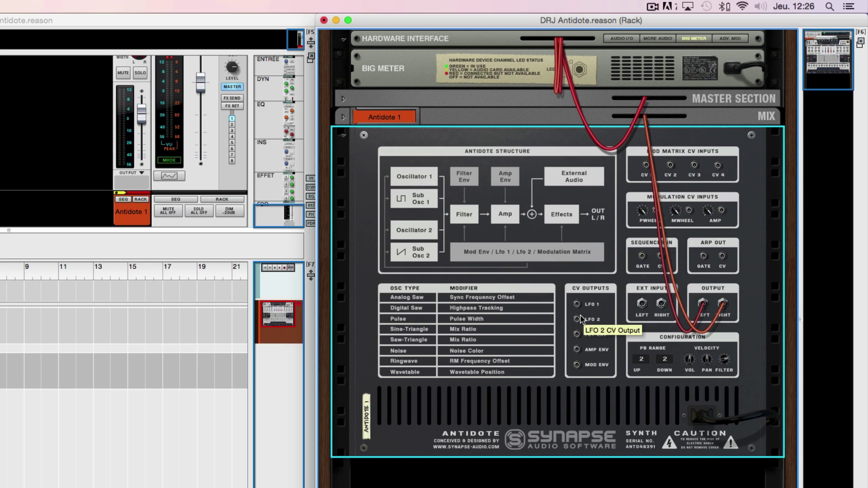
{"action": "key", "text": "Tab"}
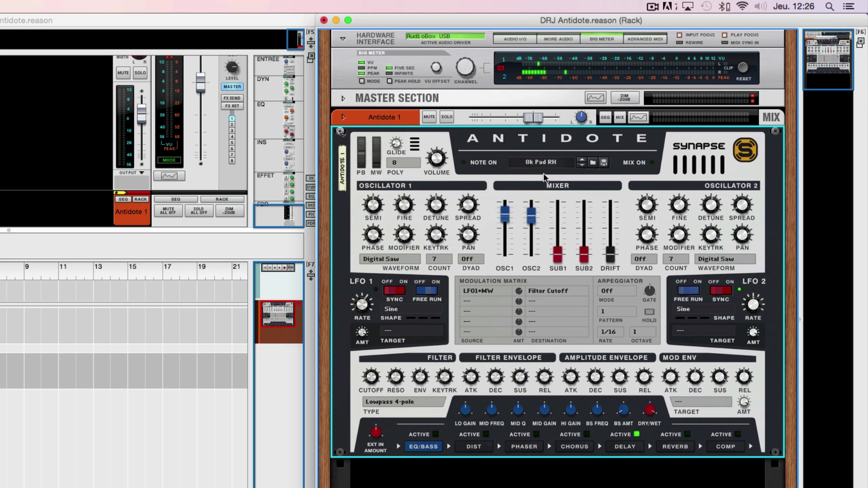
Look through the Antidote's quick list of patches without choosing one.
{"action": "left_click", "coordinate": [550, 164]}
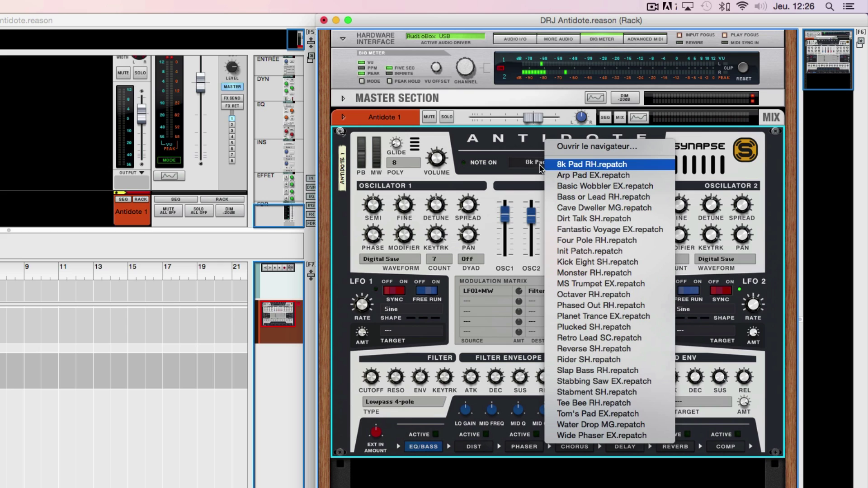
{"action": "left_click", "coordinate": [497, 167]}
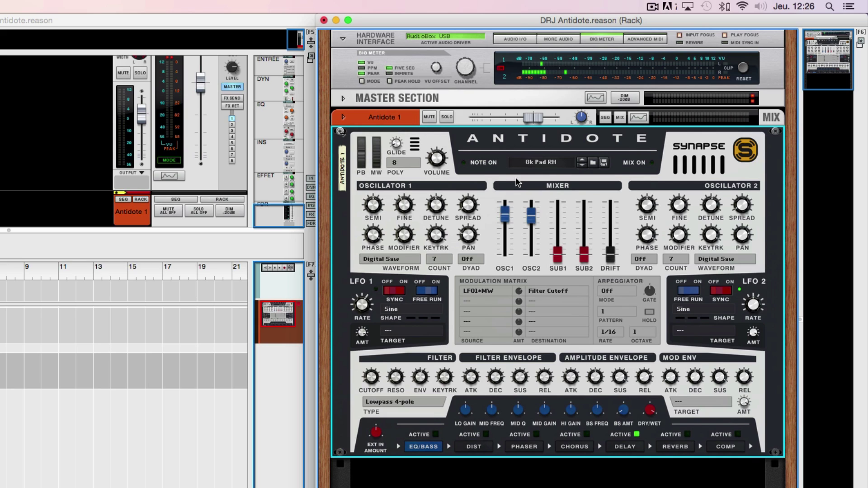
{"action": "left_click", "coordinate": [557, 166]}
{"action": "left_click", "coordinate": [557, 163]}
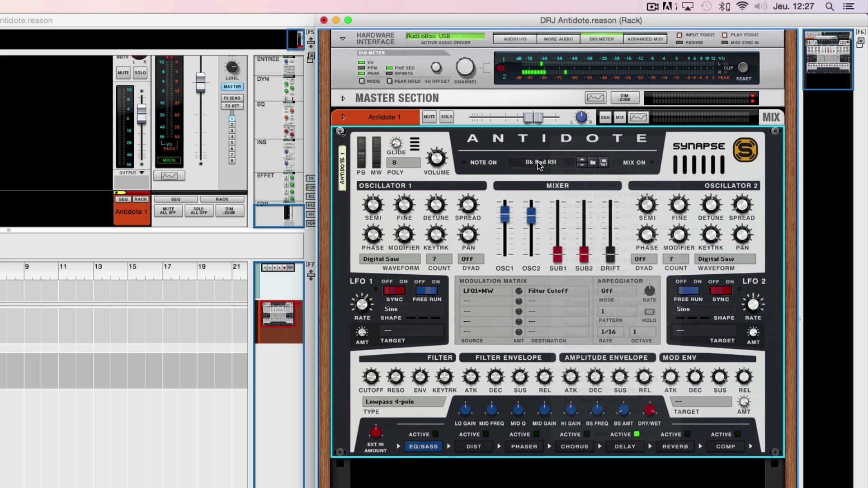
Browse the Antidote's patches under Rack Extensions, including the Arp and Chords folders, and close the patch browser without loading one.
{"action": "left_click", "coordinate": [592, 163]}
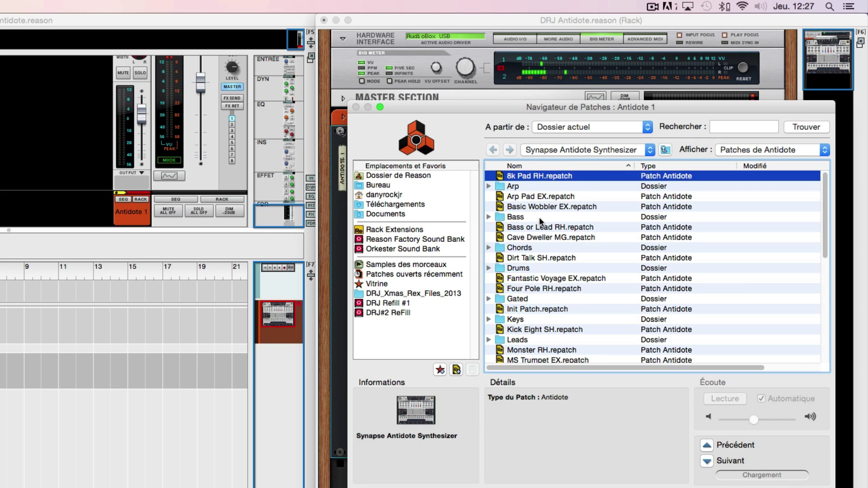
{"action": "scroll", "coordinate": [540, 220], "scroll_direction": "down", "scroll_amount": 3}
{"action": "scroll", "coordinate": [539, 217], "scroll_direction": "down", "scroll_amount": 1}
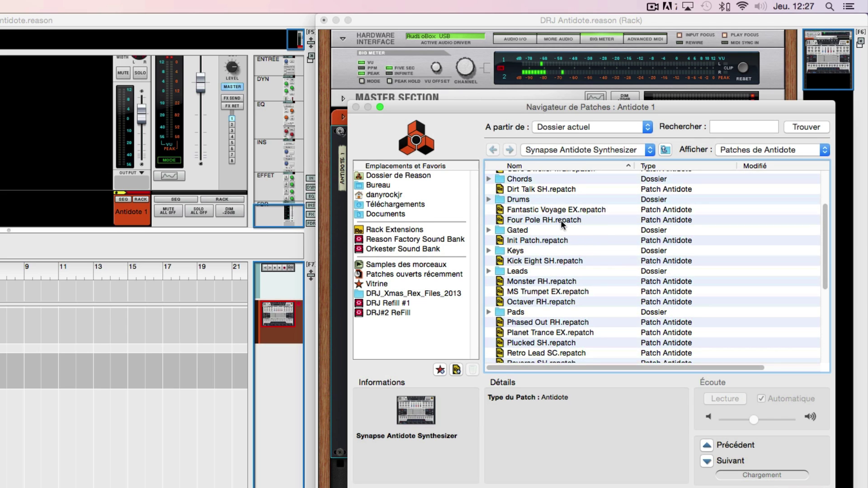
{"action": "key", "text": "Down"}
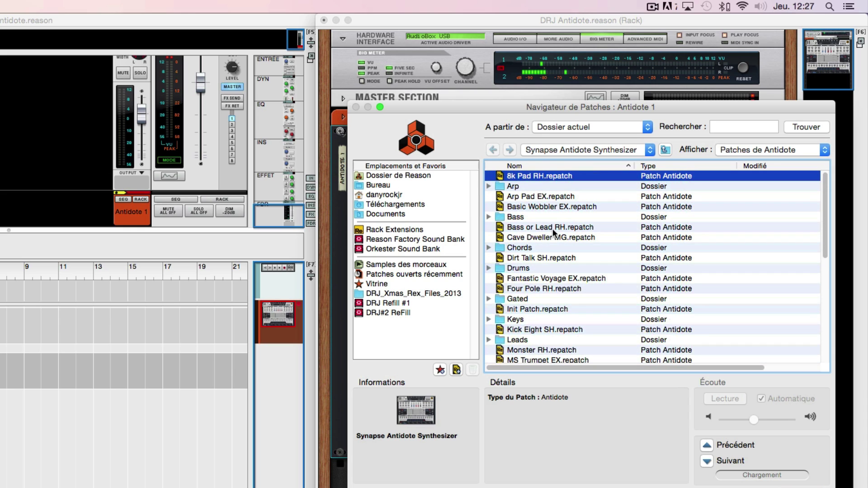
{"action": "left_click", "coordinate": [392, 230]}
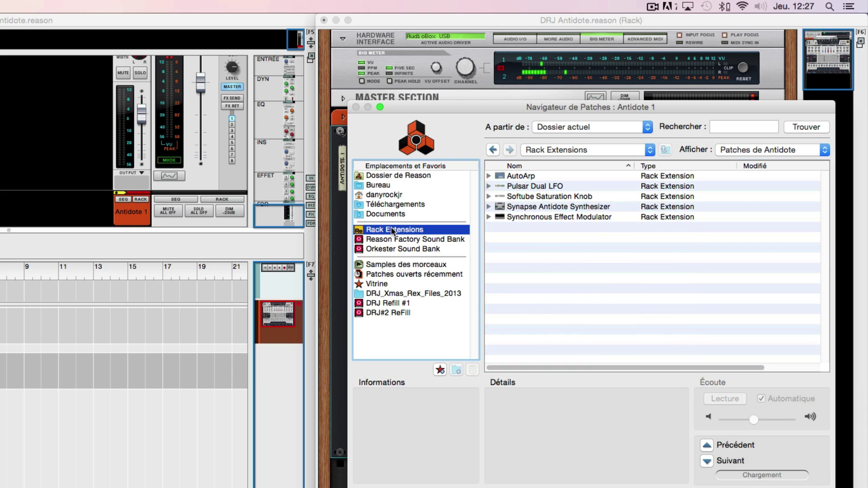
{"action": "left_click", "coordinate": [488, 207]}
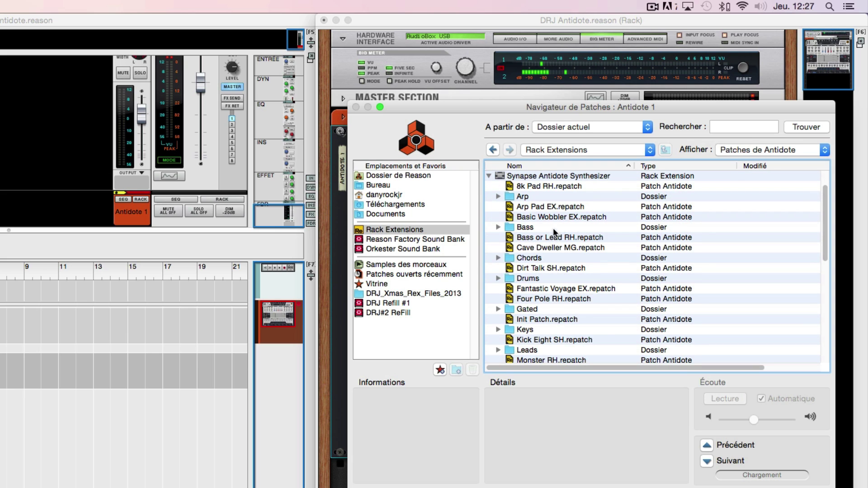
{"action": "left_click", "coordinate": [498, 196]}
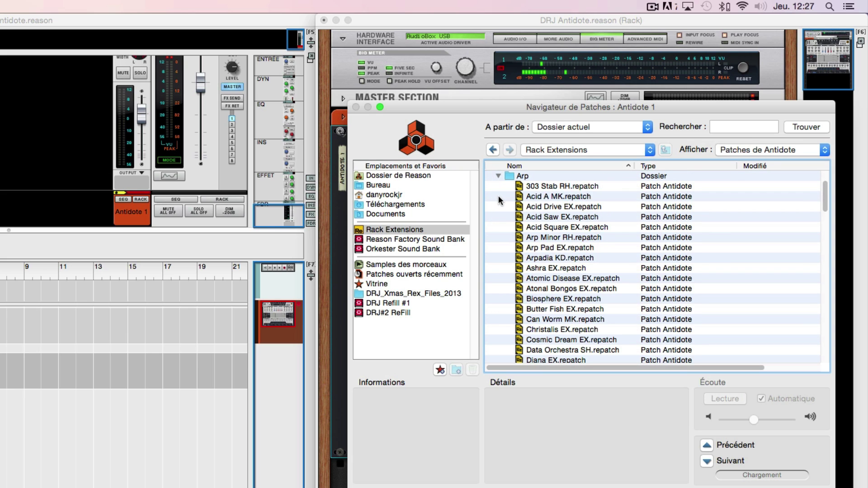
{"action": "left_click", "coordinate": [498, 175]}
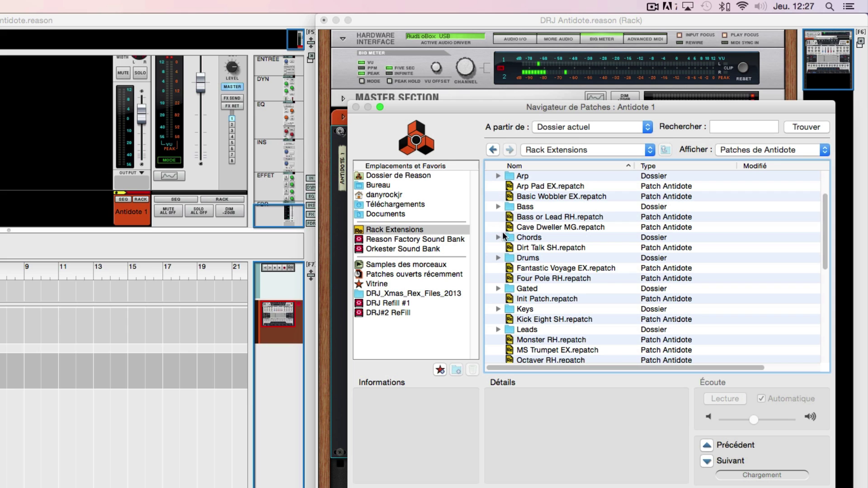
{"action": "left_click", "coordinate": [499, 237]}
{"action": "left_click", "coordinate": [498, 176]}
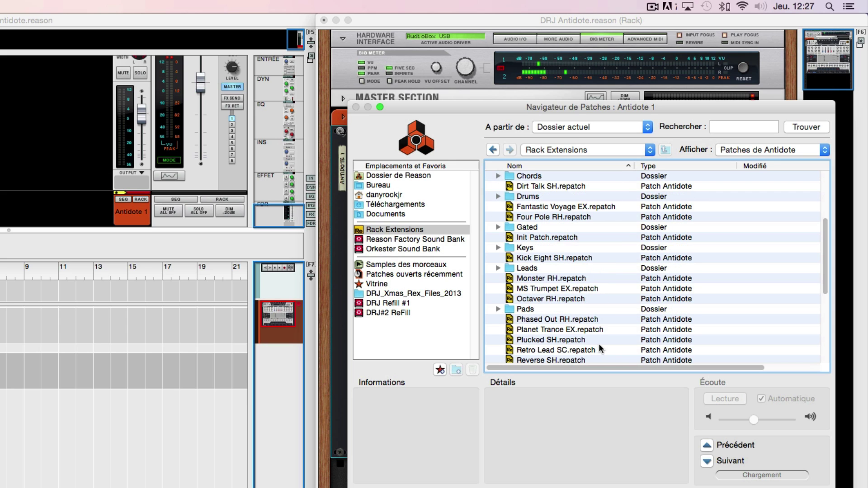
{"action": "double_click", "coordinate": [601, 350]}
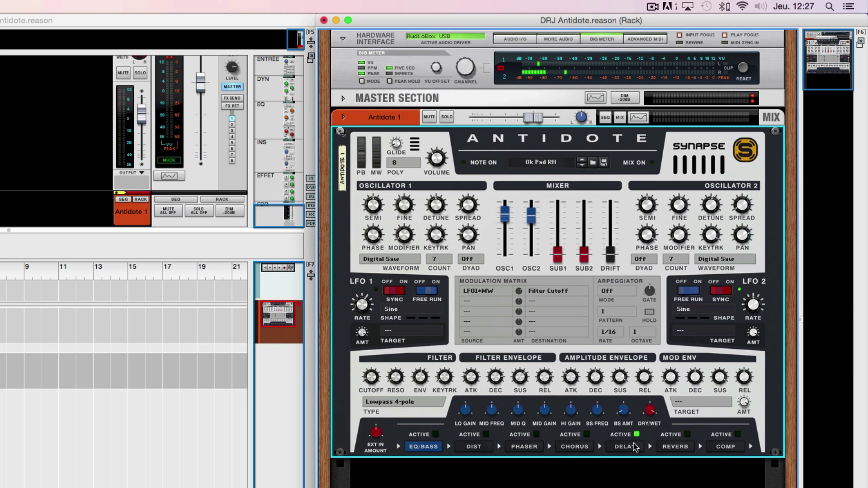
Delete the Antidote 1 mix channel together with its whole device group.
{"action": "left_click", "coordinate": [373, 121]}
{"action": "key", "text": "BackSpace"}
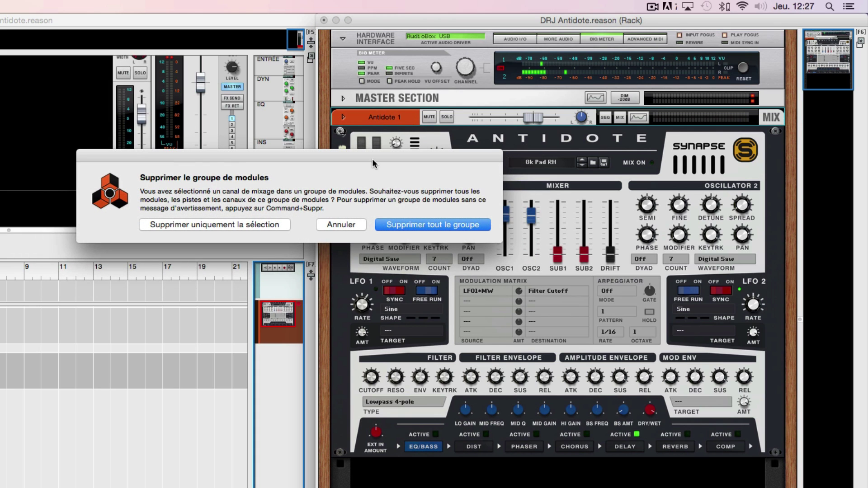
{"action": "left_click", "coordinate": [418, 225]}
Add a Combinator from the utilities to the empty rack.
{"action": "right_click", "coordinate": [446, 253]}
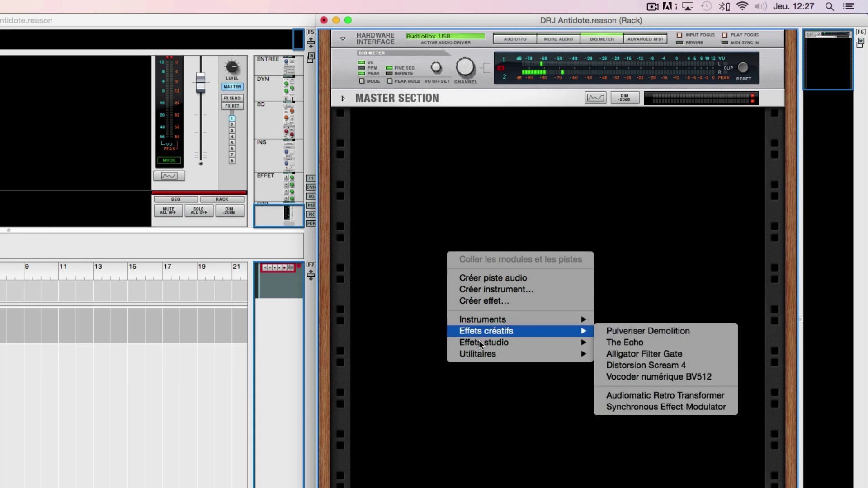
{"action": "mouse_move", "coordinate": [491, 353]}
{"action": "left_click", "coordinate": [628, 357]}
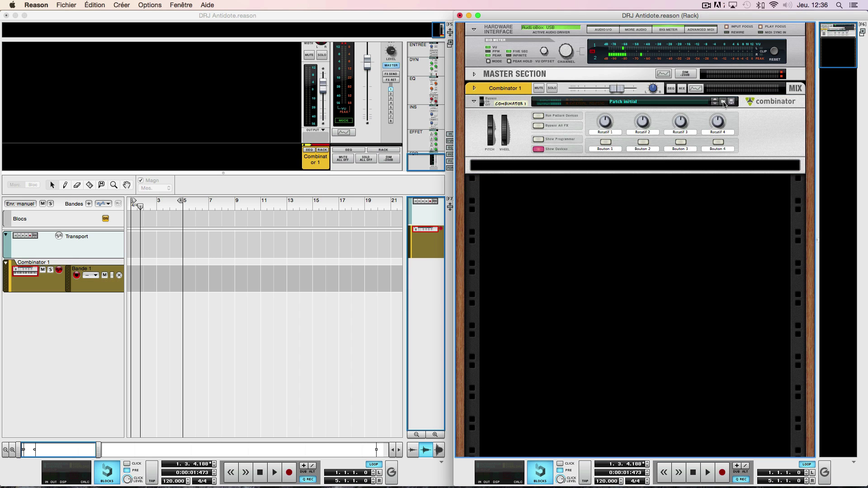
Browse for a Combinator patch and expand Synapse Antidote Synthesizer under Rack Extensions.
{"action": "left_click", "coordinate": [723, 102]}
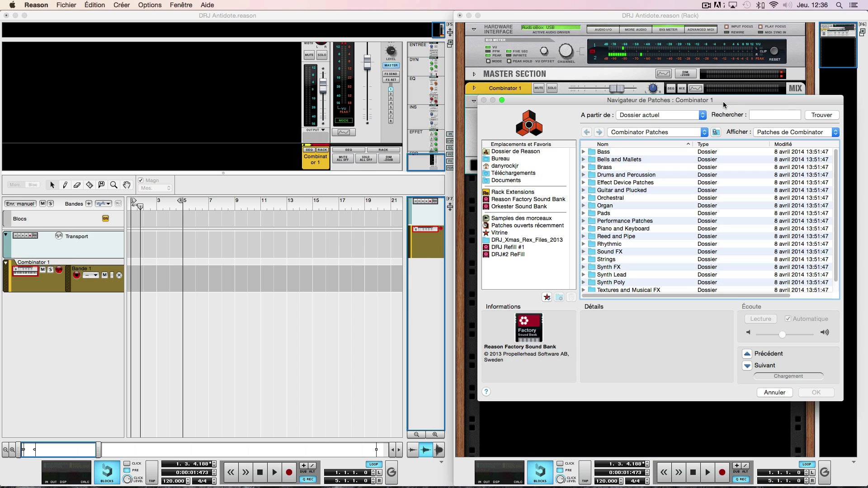
{"action": "left_click_drag", "start_coordinate": [633, 104], "coordinate": [209, 86]}
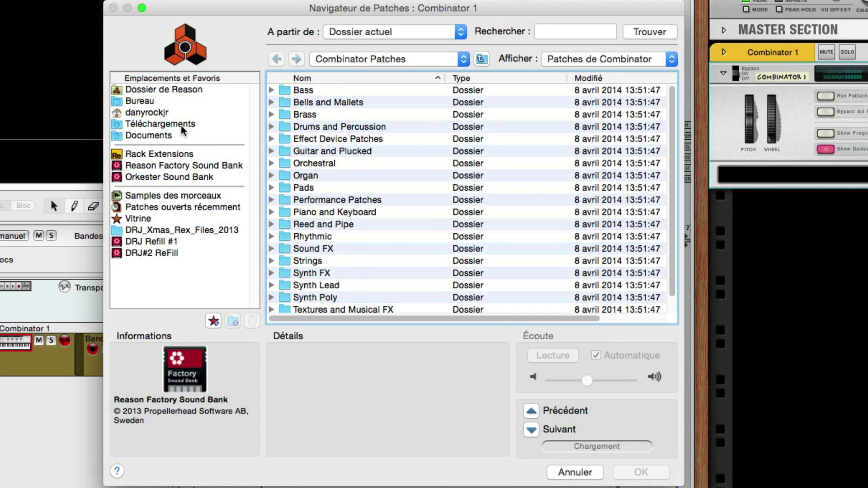
{"action": "left_click", "coordinate": [144, 154]}
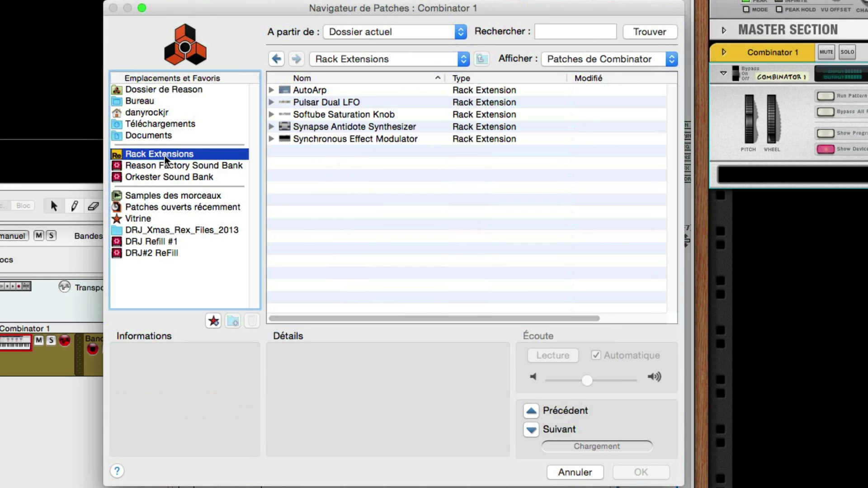
{"action": "left_click", "coordinate": [270, 128]}
Audition Big Trance RH.cmb and Chariots (Split) RH.cmb from the Antidote patches in the Combinator.
{"action": "scroll", "coordinate": [352, 140], "scroll_direction": "down", "scroll_amount": 5}
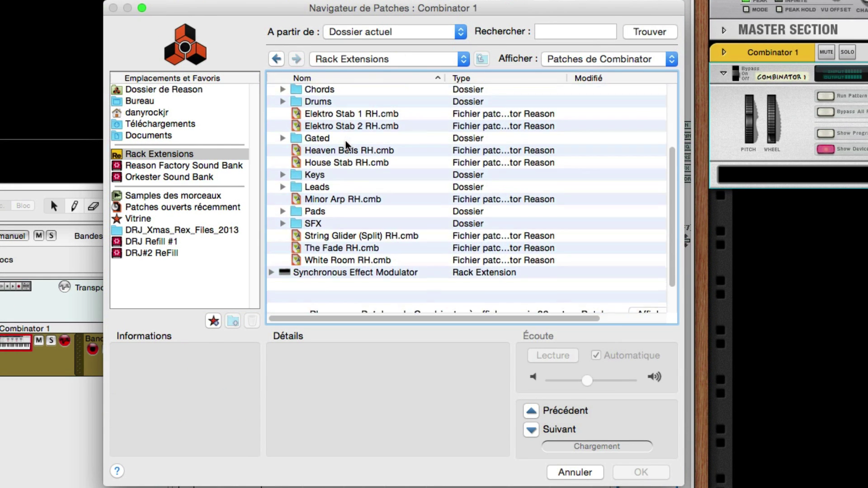
{"action": "scroll", "coordinate": [339, 141], "scroll_direction": "up", "scroll_amount": 6}
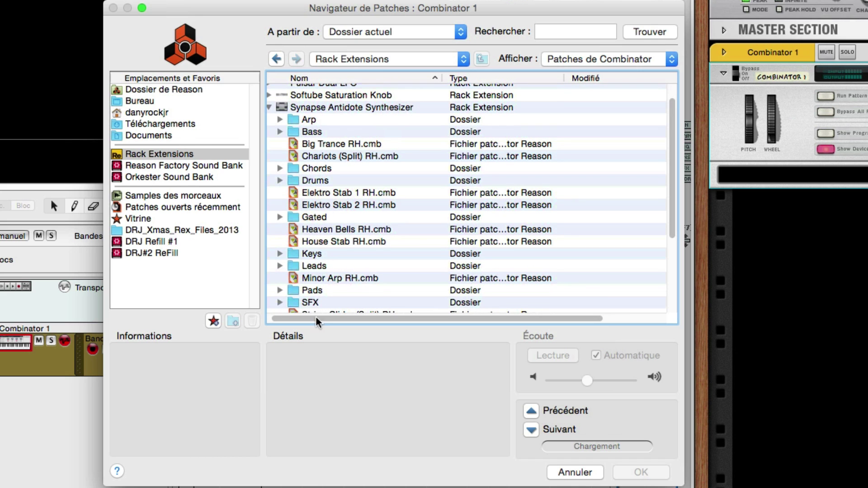
{"action": "scroll", "coordinate": [325, 280], "scroll_direction": "down", "scroll_amount": 3}
{"action": "scroll", "coordinate": [326, 291], "scroll_direction": "up", "scroll_amount": 3}
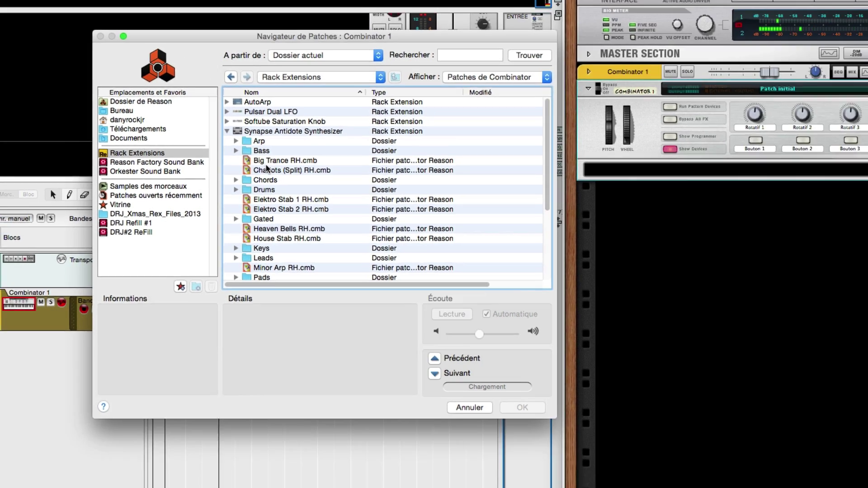
{"action": "left_click", "coordinate": [325, 166]}
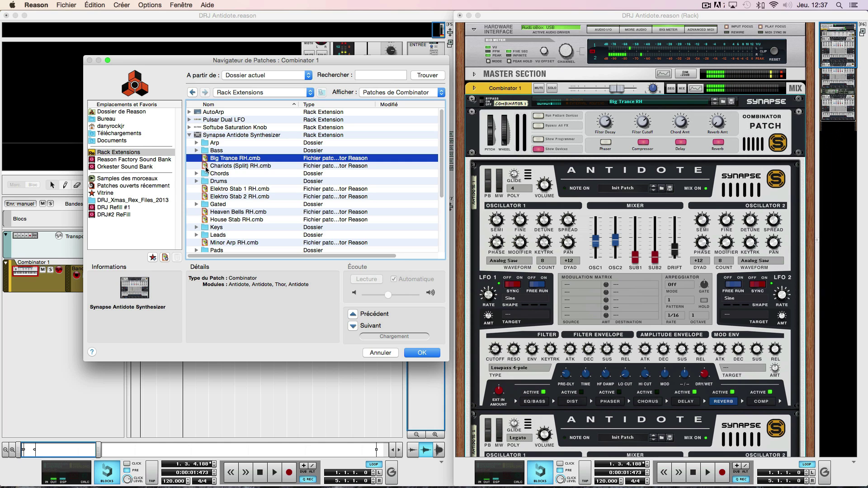
{"action": "left_click", "coordinate": [224, 167]}
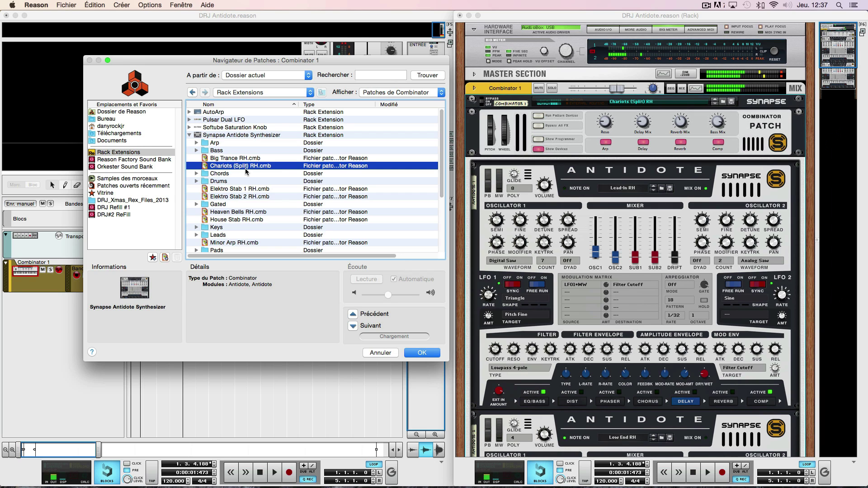
Audition the Combinator patches Elektro Stab 1 RH.cmb, Elektro Stab 2 RH.cmb, Heaven Bells RH.cmb and House Stab RH.cmb.
{"action": "left_click", "coordinate": [235, 191]}
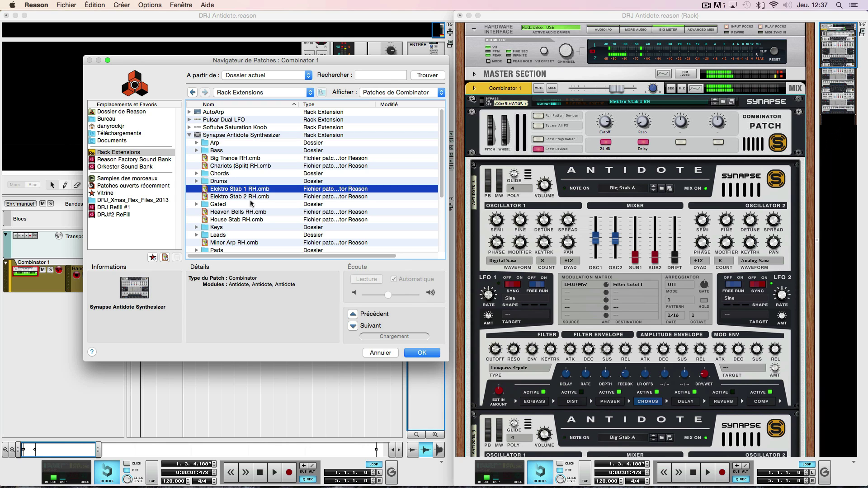
{"action": "left_click", "coordinate": [251, 199]}
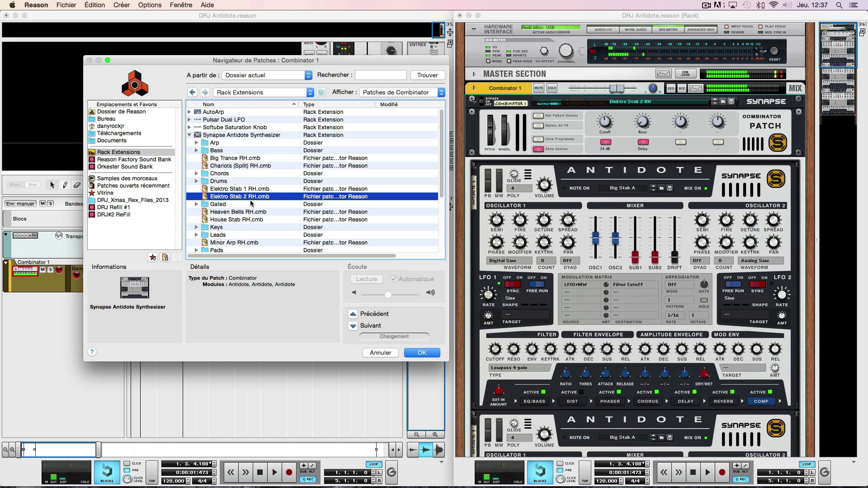
{"action": "key", "text": "Down"}
{"action": "key", "text": "Down"}
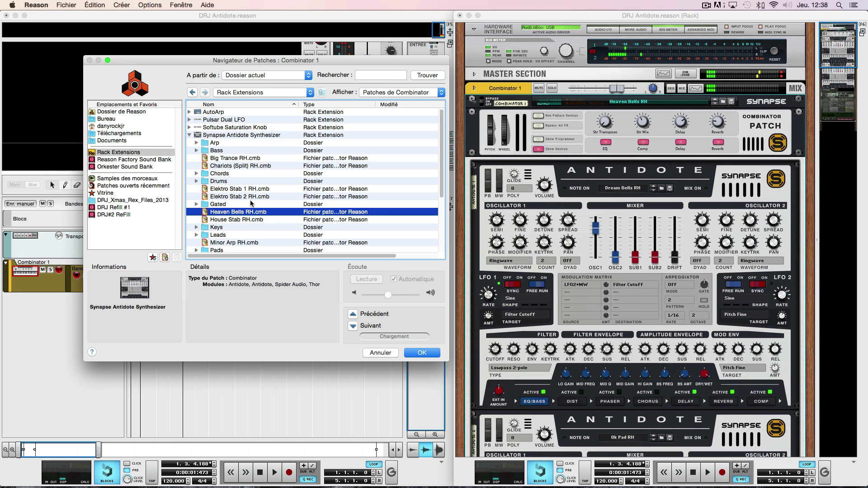
{"action": "key", "text": "Down"}
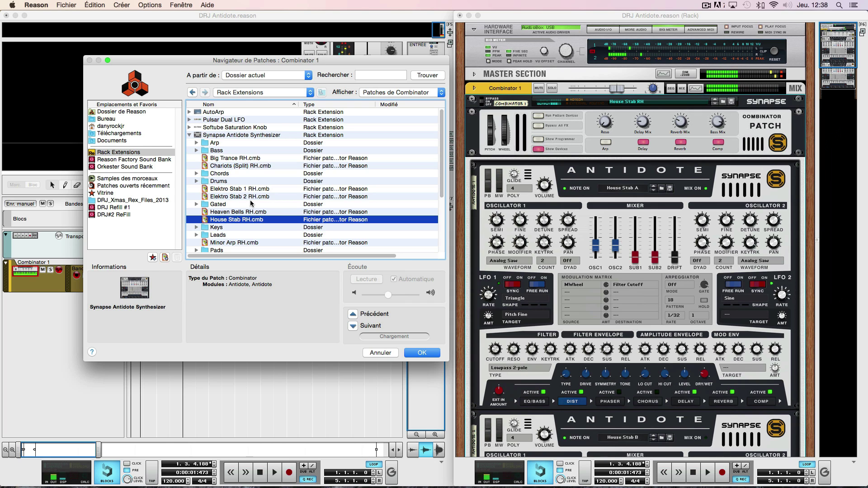
Audition Minor Arp RH.cmb, String Glider (Split) RH.cmb, The Fade RH.cmb and White Room RH.cmb from the remaining Antidote Combinator patches.
{"action": "scroll", "coordinate": [251, 203], "scroll_direction": "down", "scroll_amount": 2}
{"action": "scroll", "coordinate": [251, 204], "scroll_direction": "down", "scroll_amount": 5}
{"action": "left_click", "coordinate": [224, 187]}
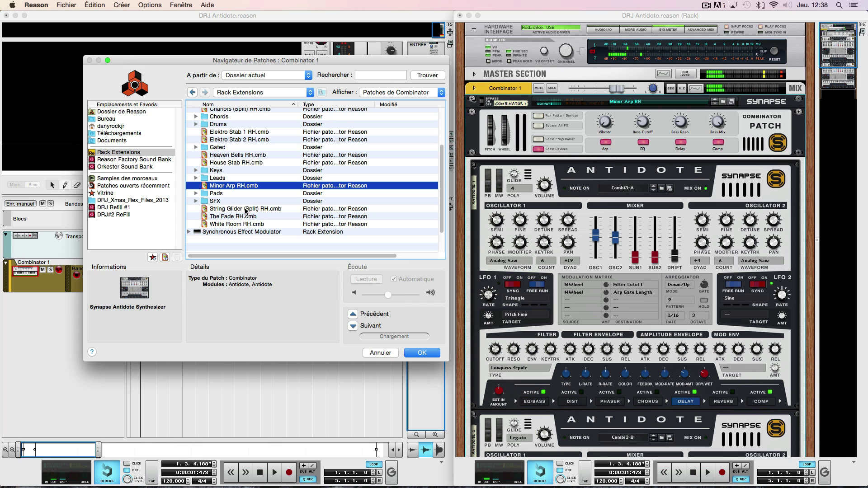
{"action": "left_click", "coordinate": [231, 209]}
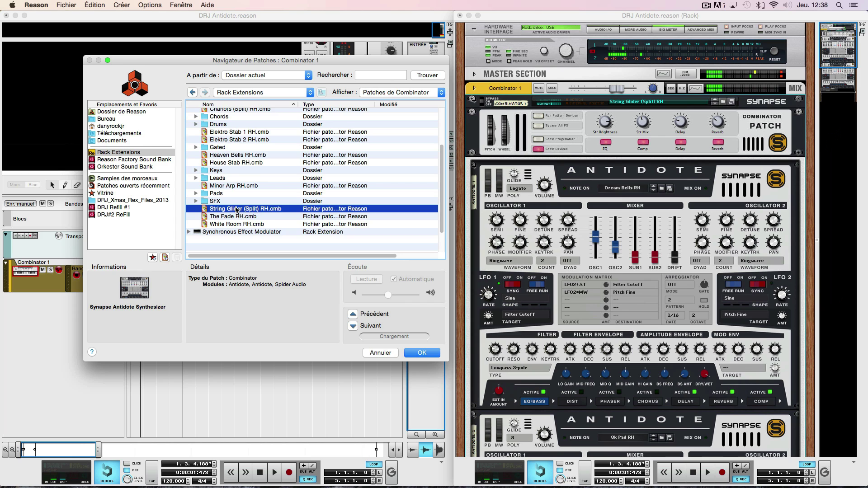
{"action": "left_click", "coordinate": [235, 209]}
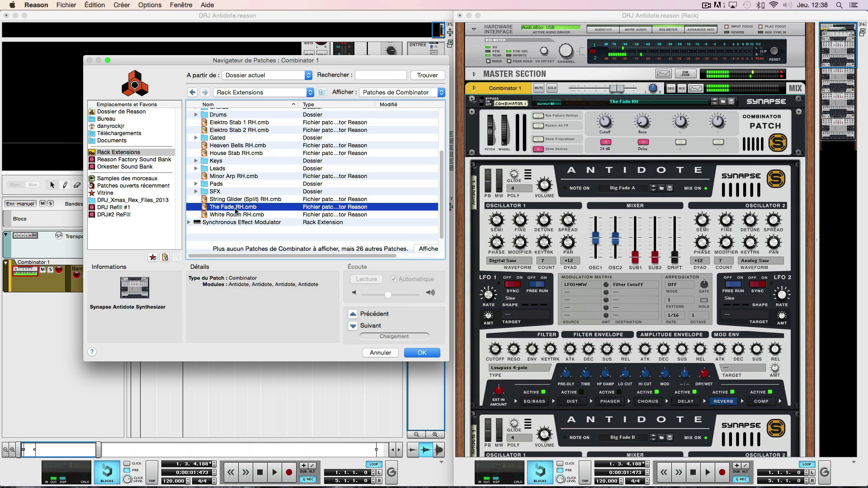
{"action": "left_click", "coordinate": [244, 215]}
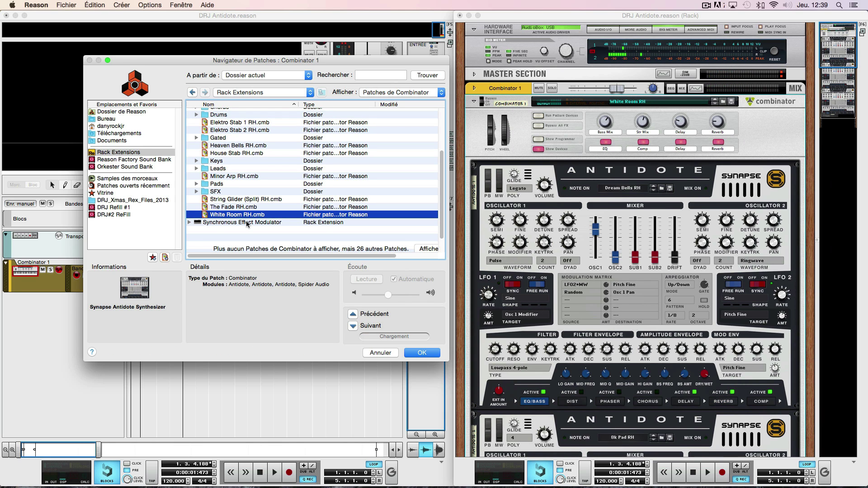